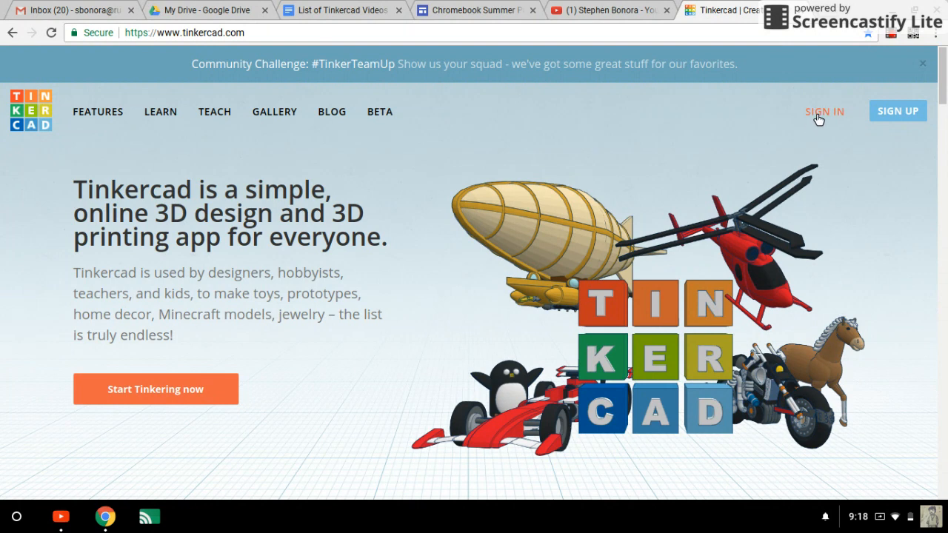
- Sign in to Tinkercad with Google as the social provider
left_click(818, 112)
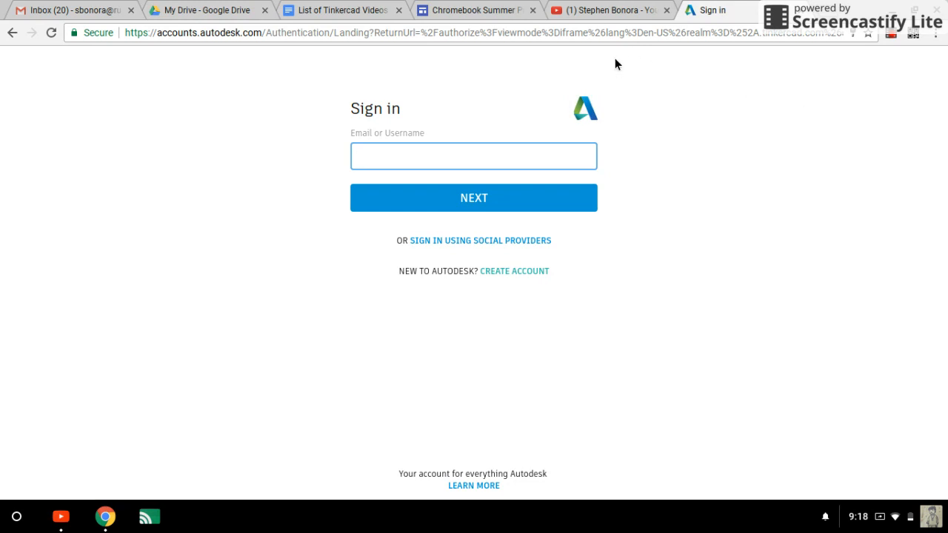
left_click(514, 241)
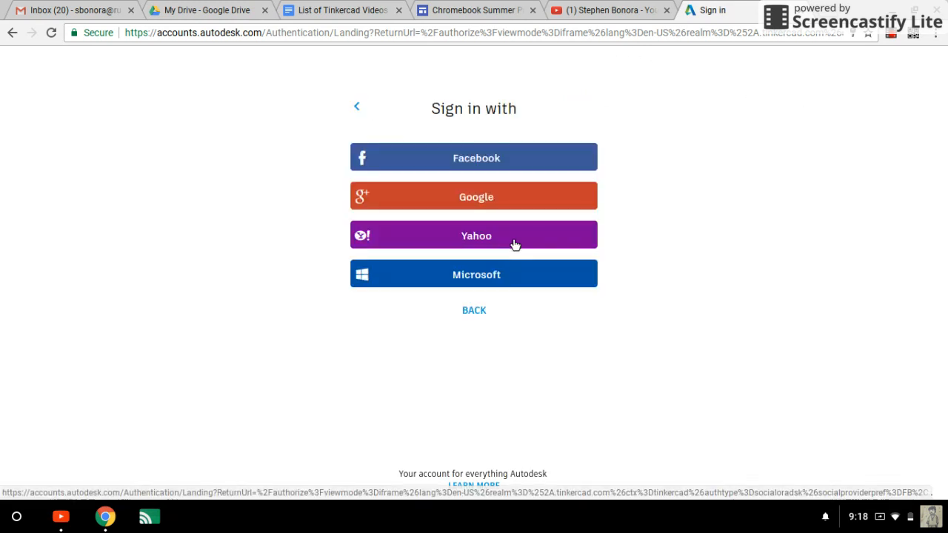
left_click(473, 199)
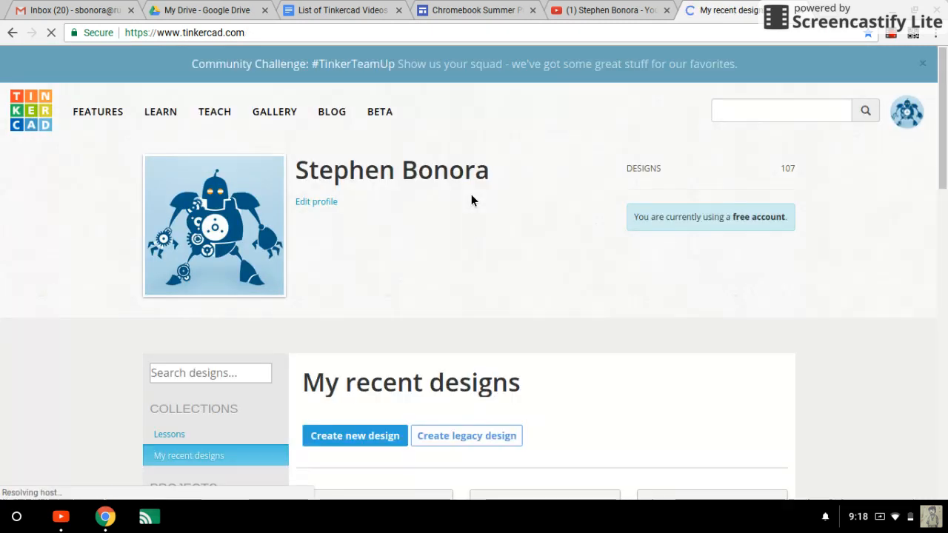
- Look over the recent designs and create a new, non-legacy design
scroll(471, 200, "down", 1)
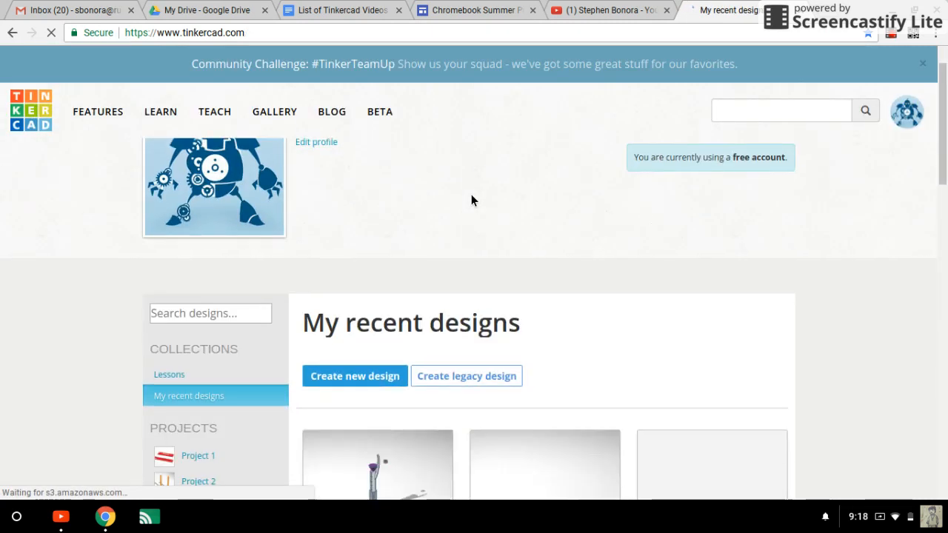
scroll(471, 200, "down", 1)
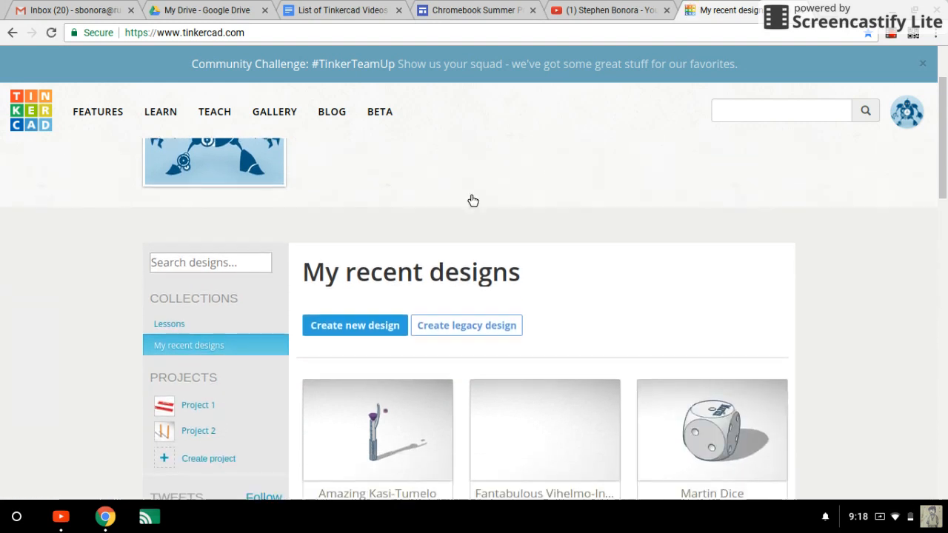
scroll(472, 200, "up", 2)
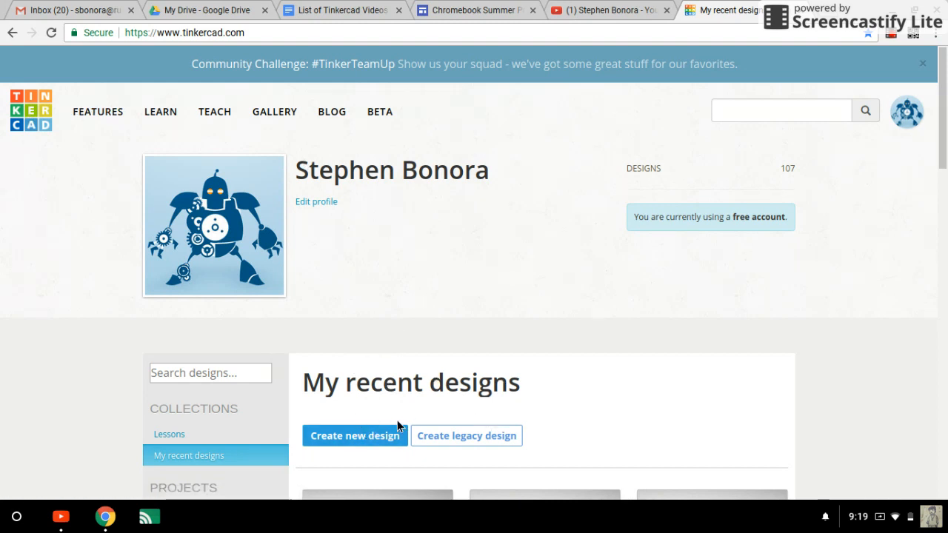
left_click(362, 439)
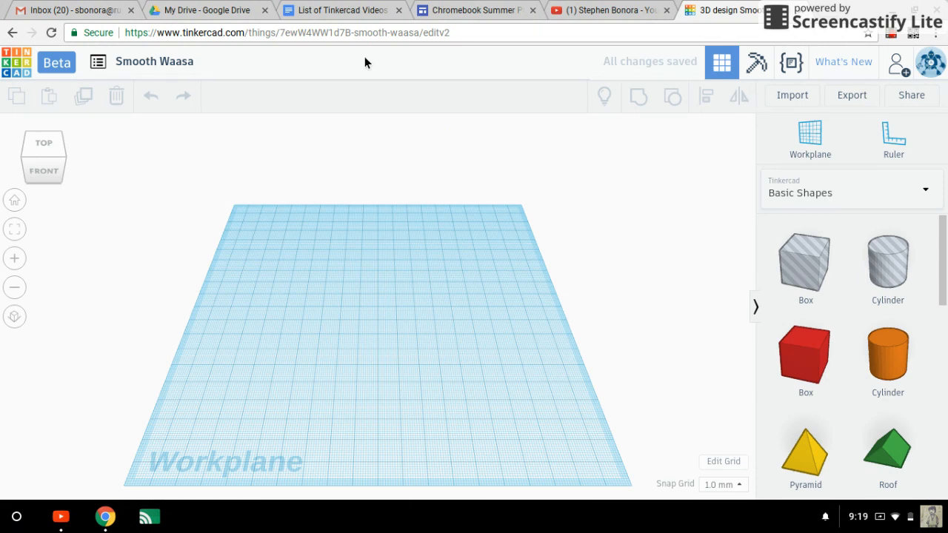
- Rename the new design with the owner's last name
left_click(165, 63)
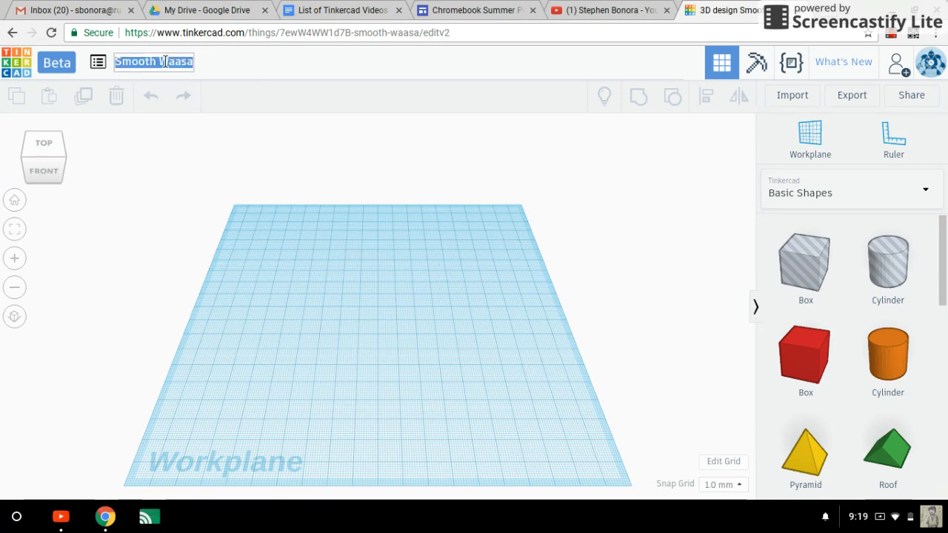
type("Bonora")
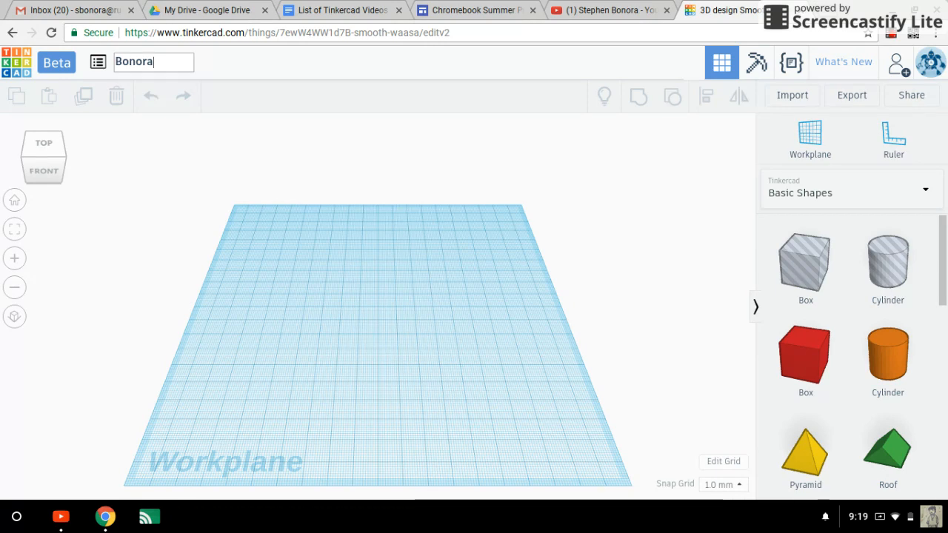
left_click(289, 223)
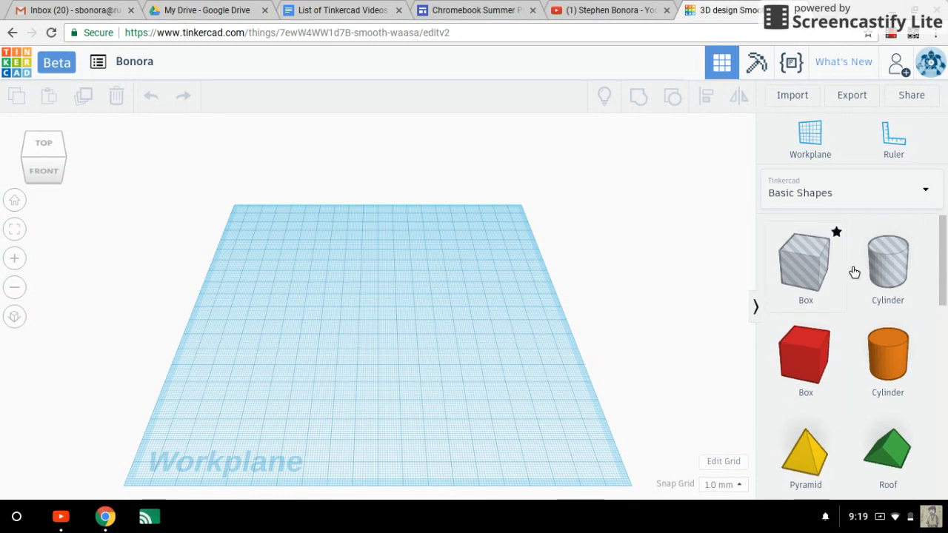
- Place a Text shape near the middle of the workplane and replace its wording with the owner's title and last name
left_click(924, 196)
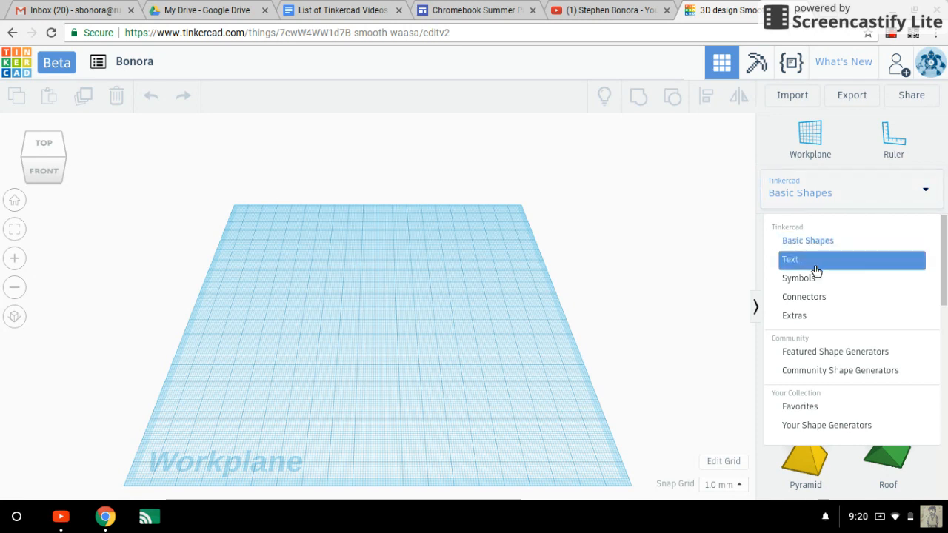
left_click(792, 262)
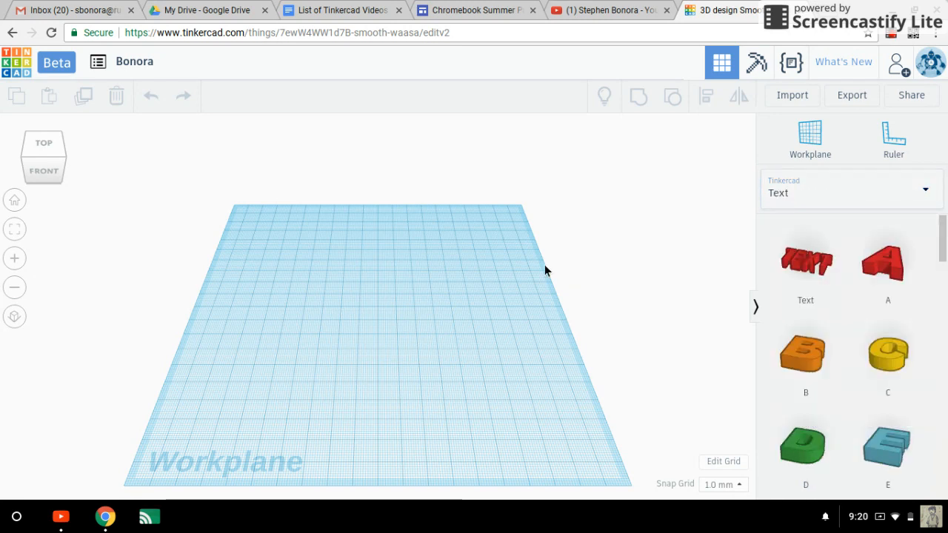
left_click_drag(793, 264, 377, 297)
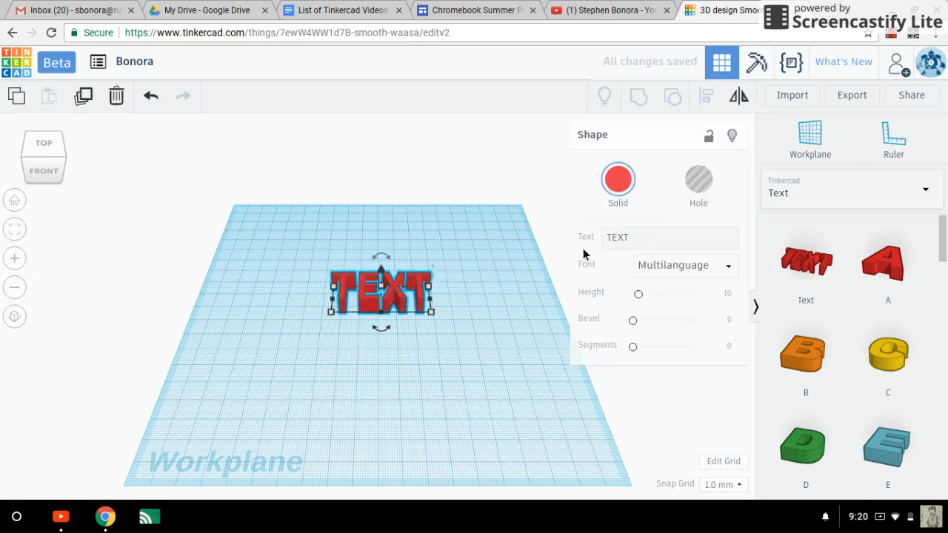
left_click(634, 240)
left_click_drag(635, 239, 607, 237)
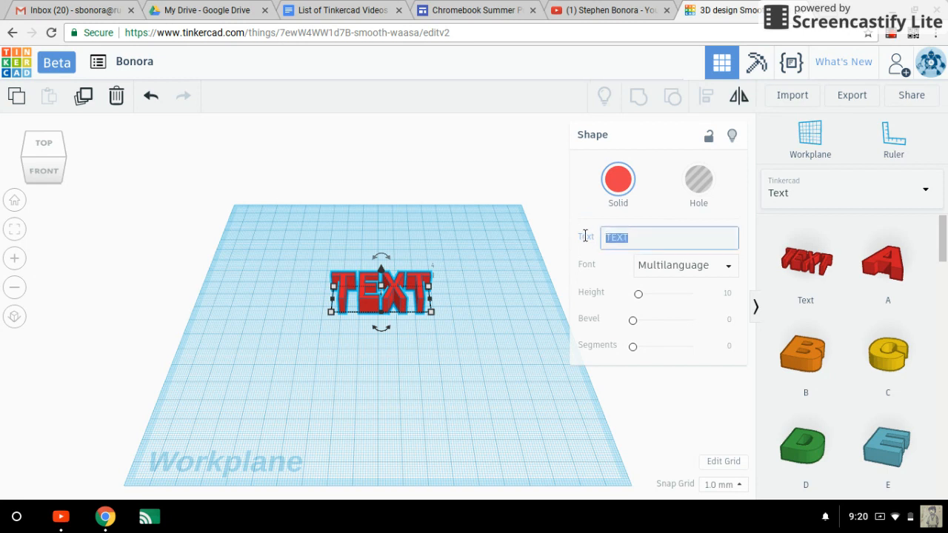
type("Mr. Bonora")
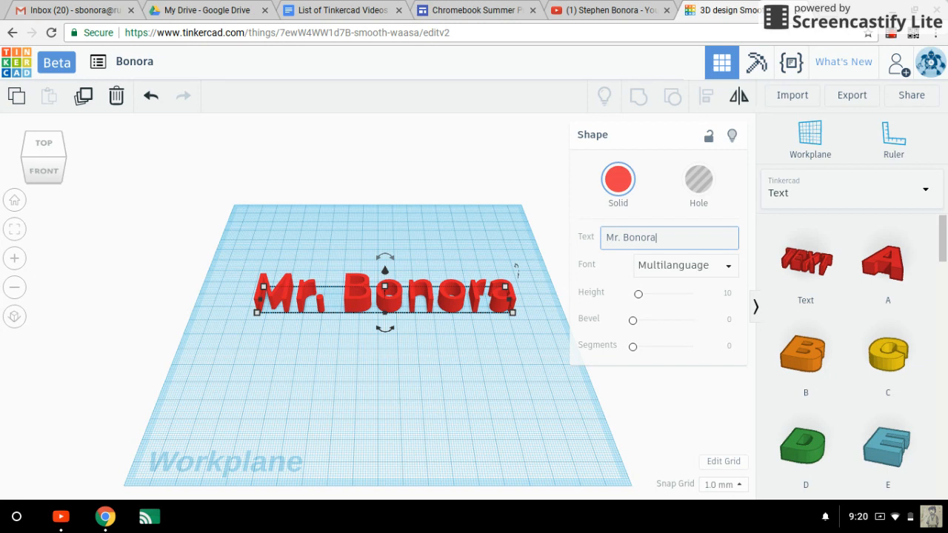
- Set the text shape's height parameter to about 4.12, its bevel to about 0.91 and its segments to 2
left_click(636, 297)
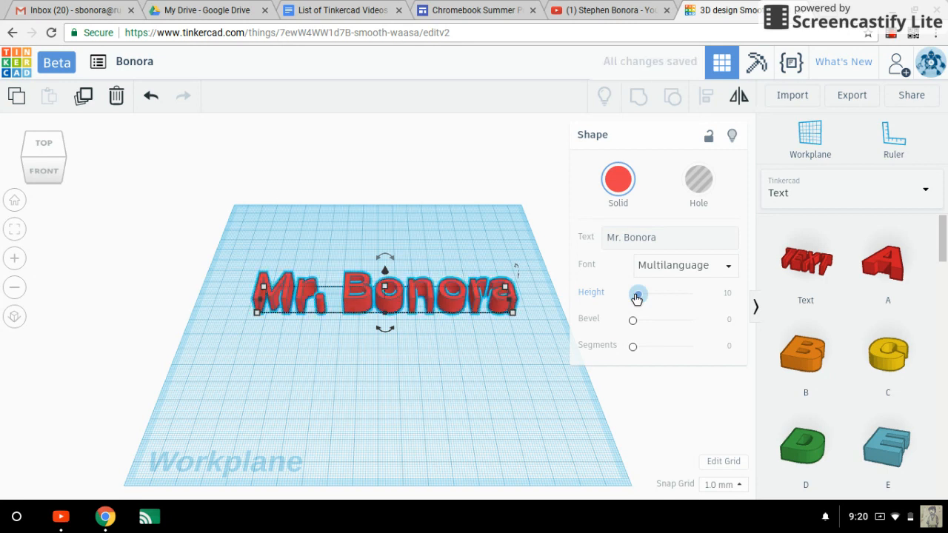
left_click_drag(635, 296, 633, 300)
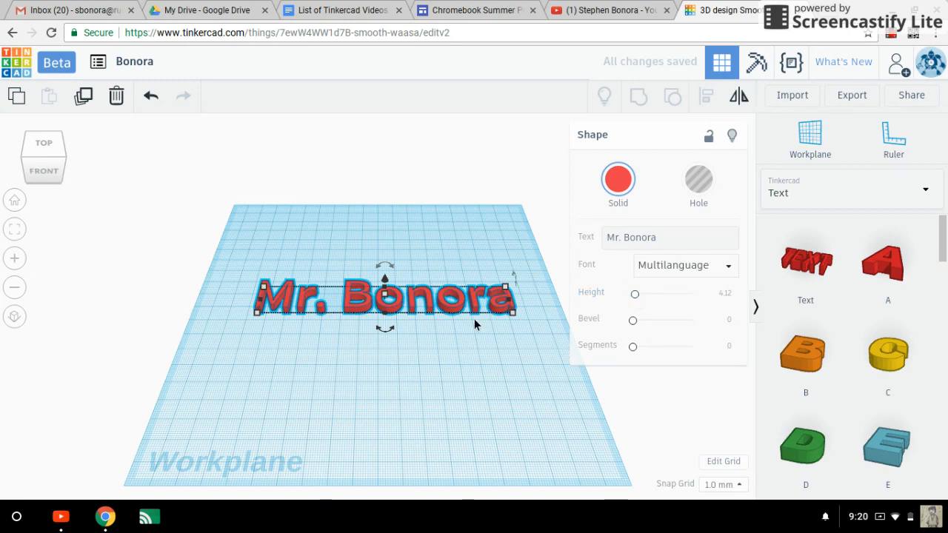
left_click_drag(633, 319, 653, 322)
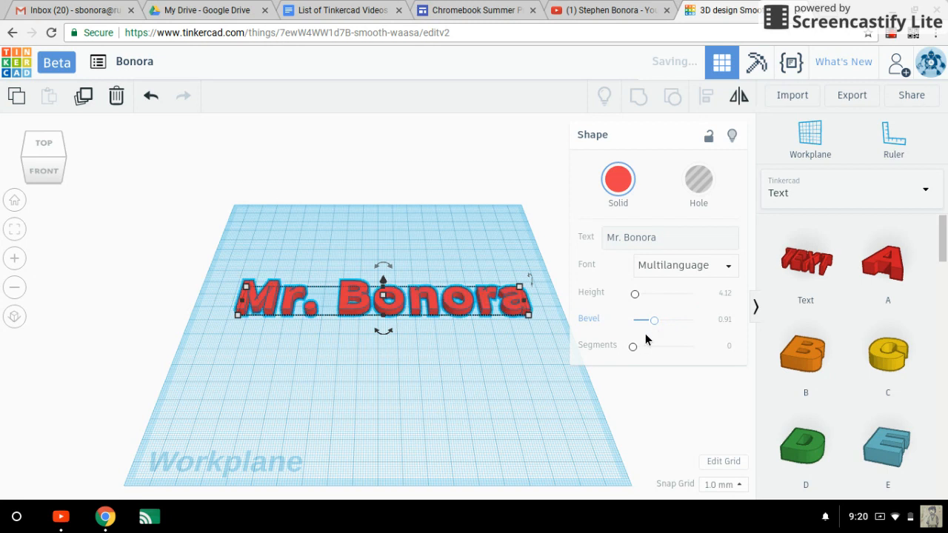
left_click(633, 348)
left_click_drag(634, 352, 661, 353)
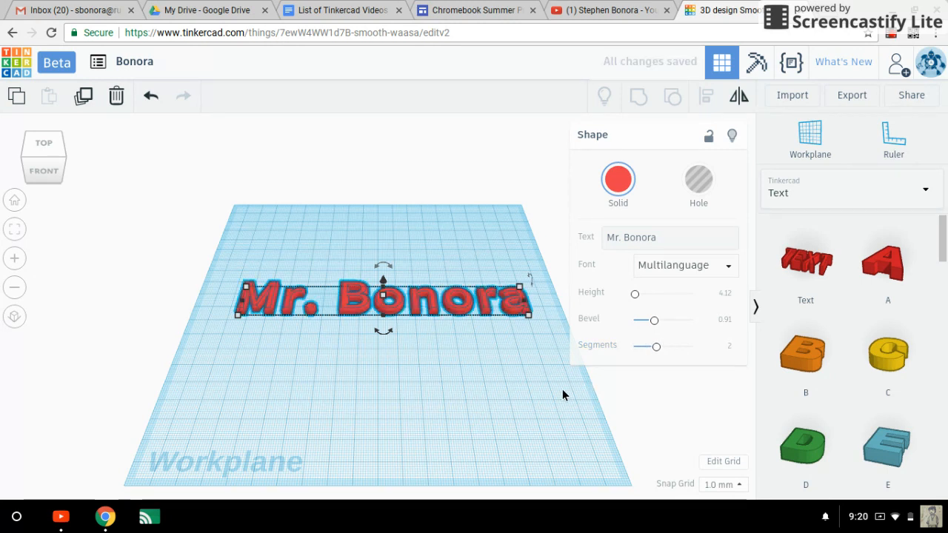
- Compare the Multilanguage and Sans fonts on the name text and keep Sans
left_click(677, 272)
left_click(670, 316)
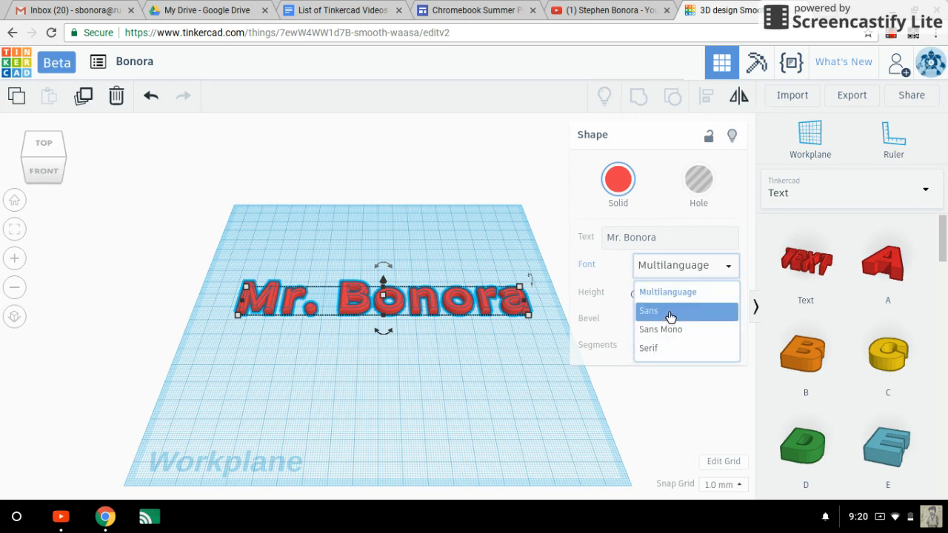
left_click(661, 273)
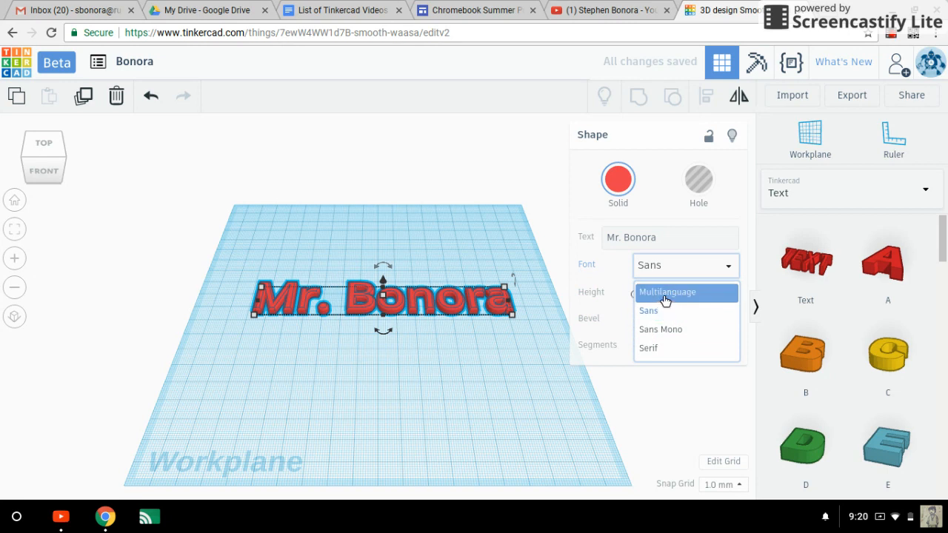
left_click(662, 293)
left_click(650, 274)
left_click(652, 313)
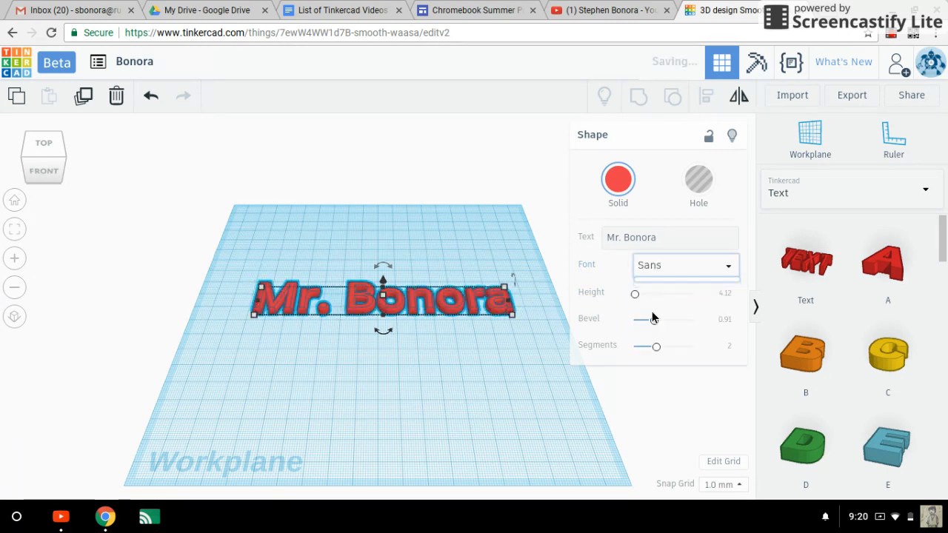
left_click(493, 406)
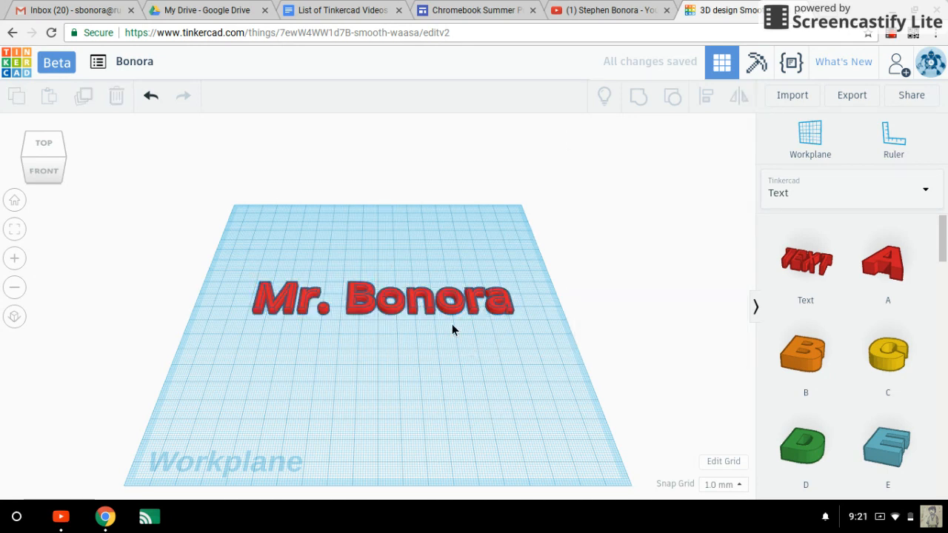
- Set the name text's overall height above the workplane to 4 mm
left_click(355, 285)
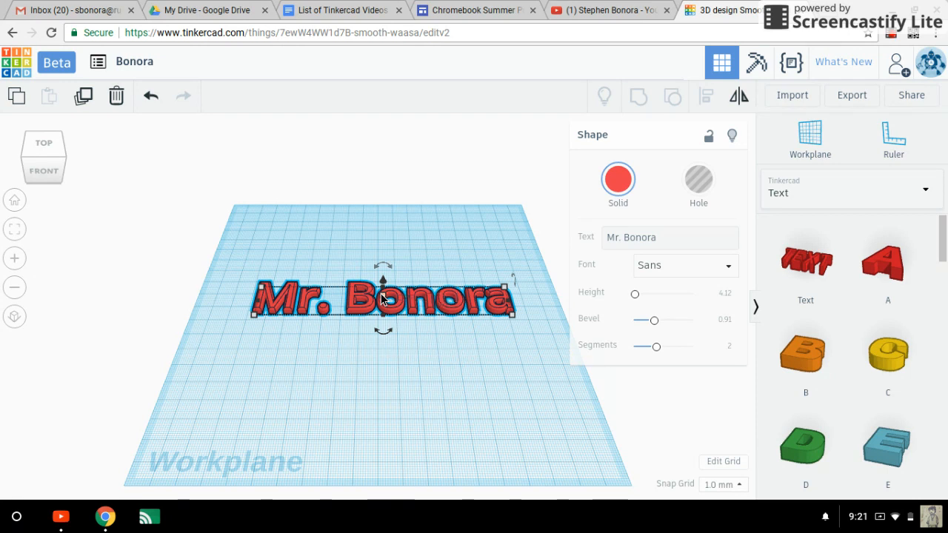
left_click(431, 298)
type("4")
key("Return")
left_click(459, 357)
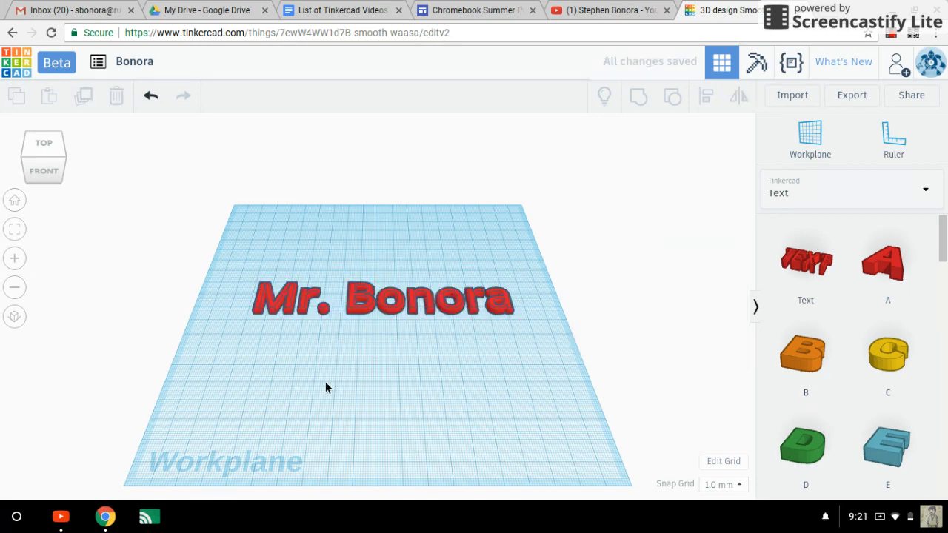
- Set the name text's overall length along the workplane to 100 mm
left_click(365, 310)
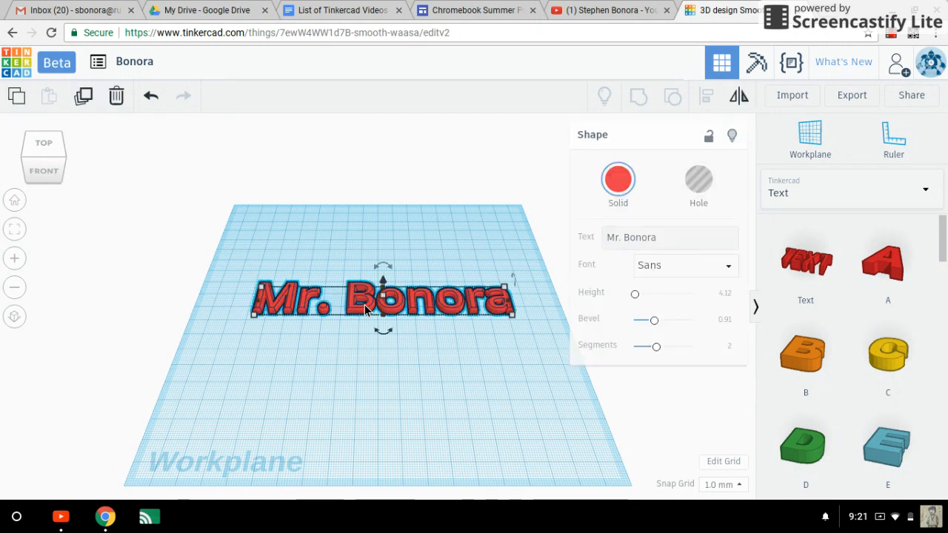
mouse_move(510, 313)
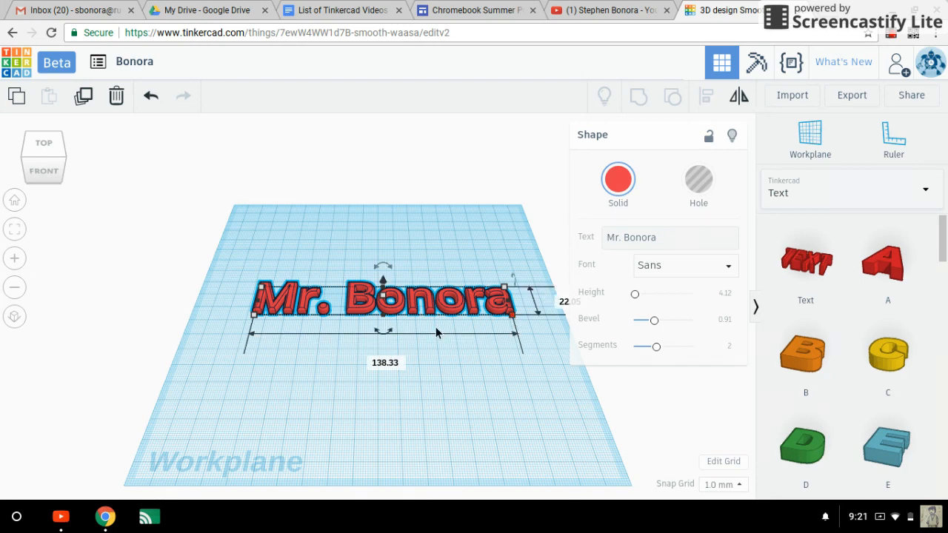
left_click(383, 359)
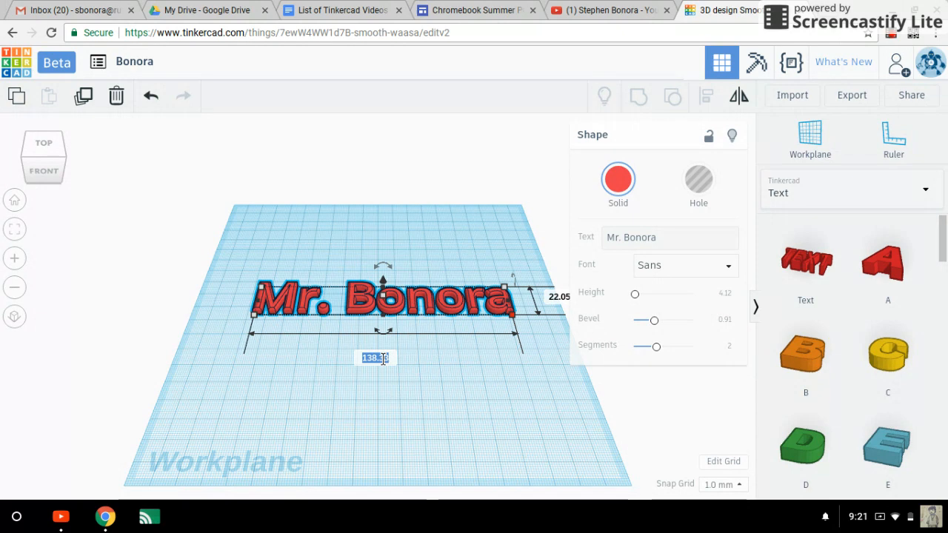
type("100")
key("Return")
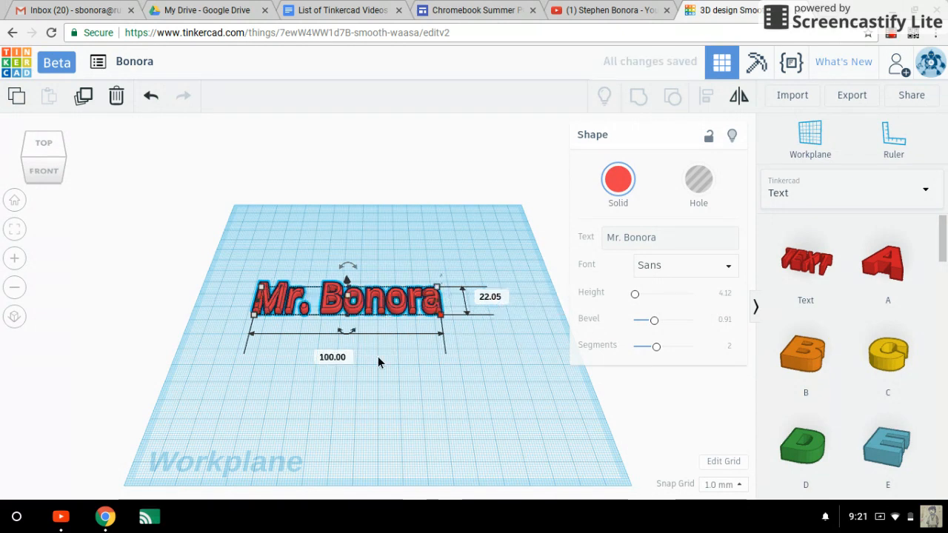
- Move the name text about 27.37 mm to the right and 7.67 mm toward the front, centring it on the workplane
left_click(347, 323)
left_click_drag(354, 314, 398, 320)
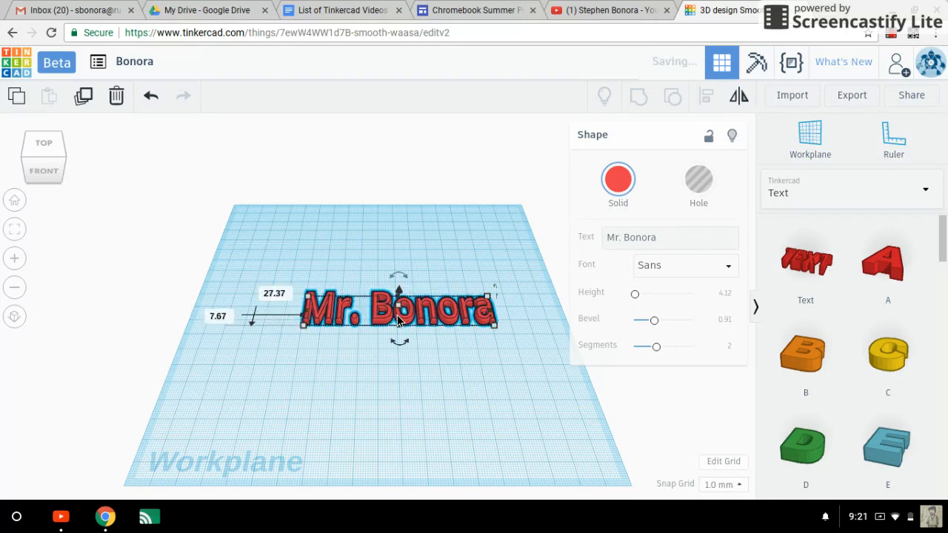
left_click(409, 389)
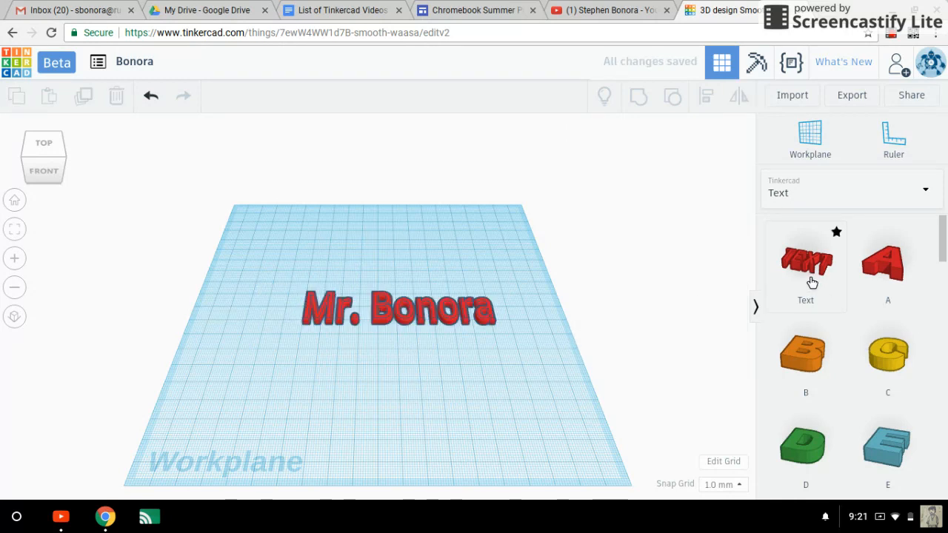
- Place a solid Box from Basic Shapes over the start of the name text and set its height to 2 mm
left_click(928, 197)
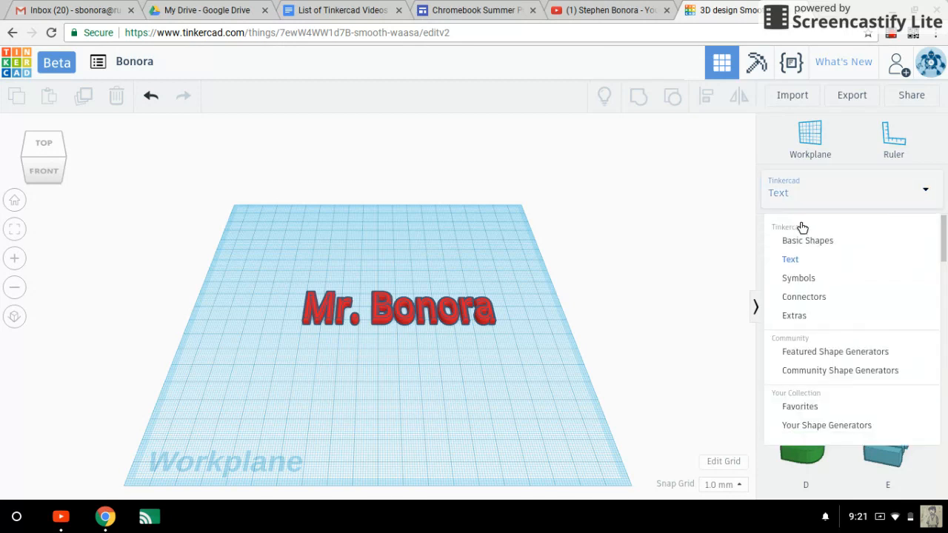
left_click(805, 242)
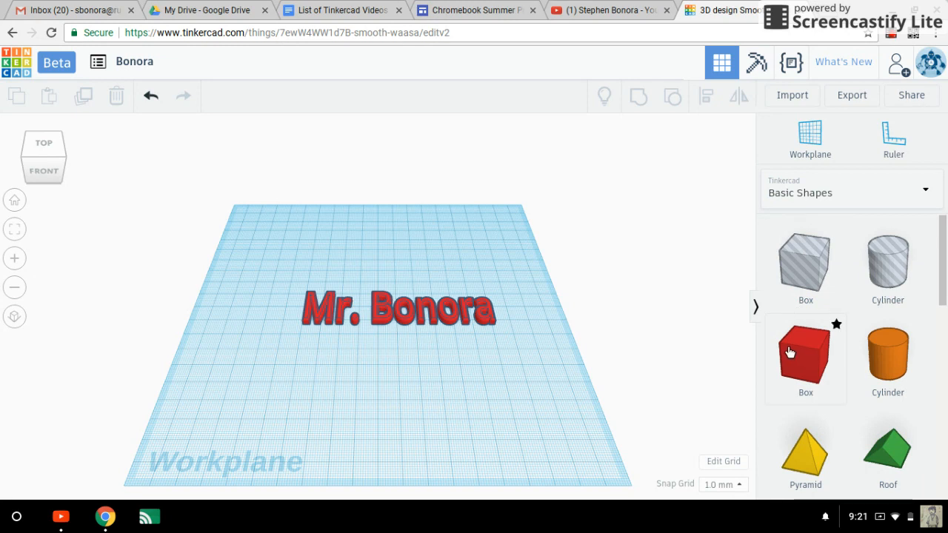
left_click_drag(792, 354, 314, 296)
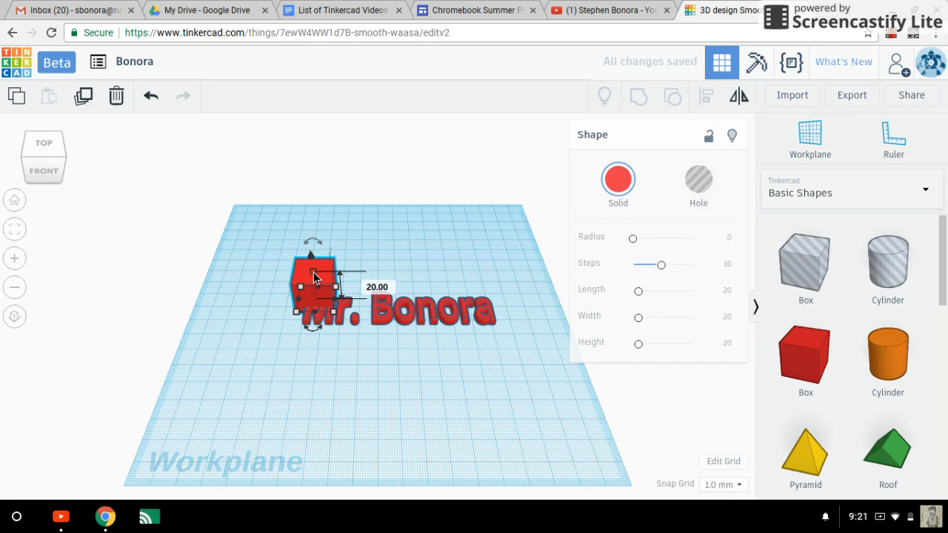
left_click(371, 283)
type("2")
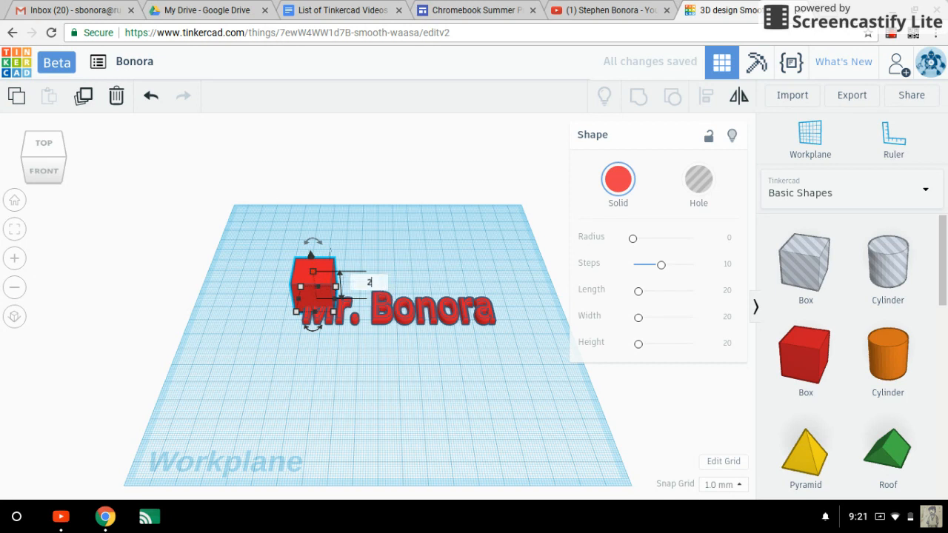
key("Return")
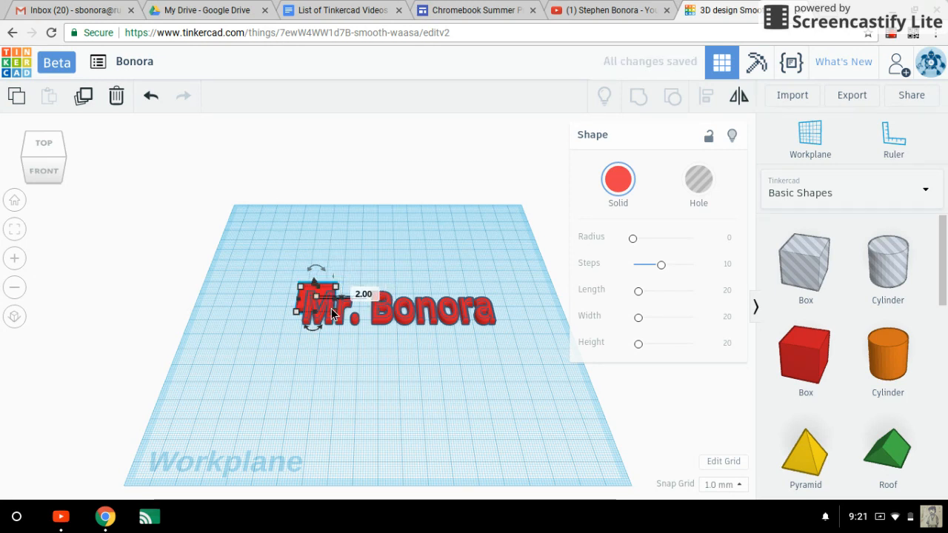
- Stretch the box beneath the whole name text to about 120 mm long and 37 mm wide
left_click_drag(333, 311, 526, 336)
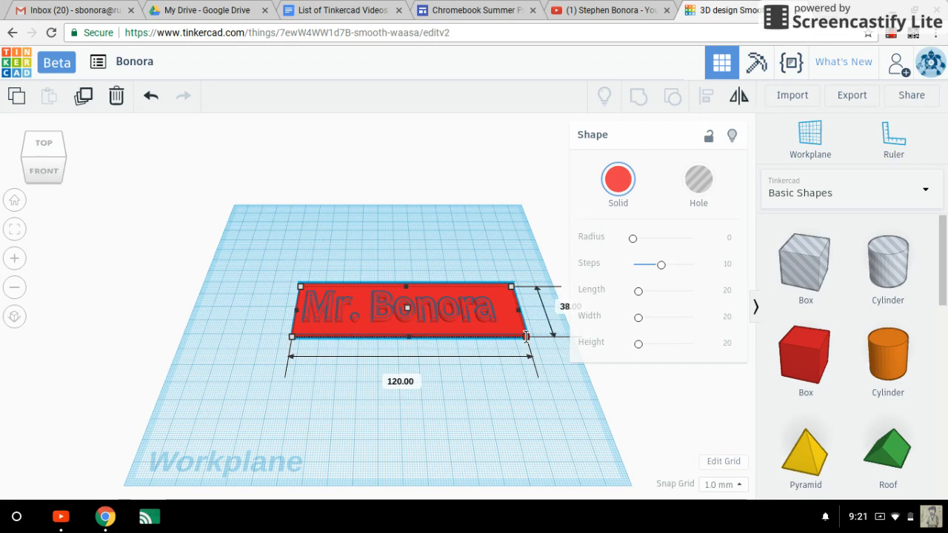
left_click(487, 368)
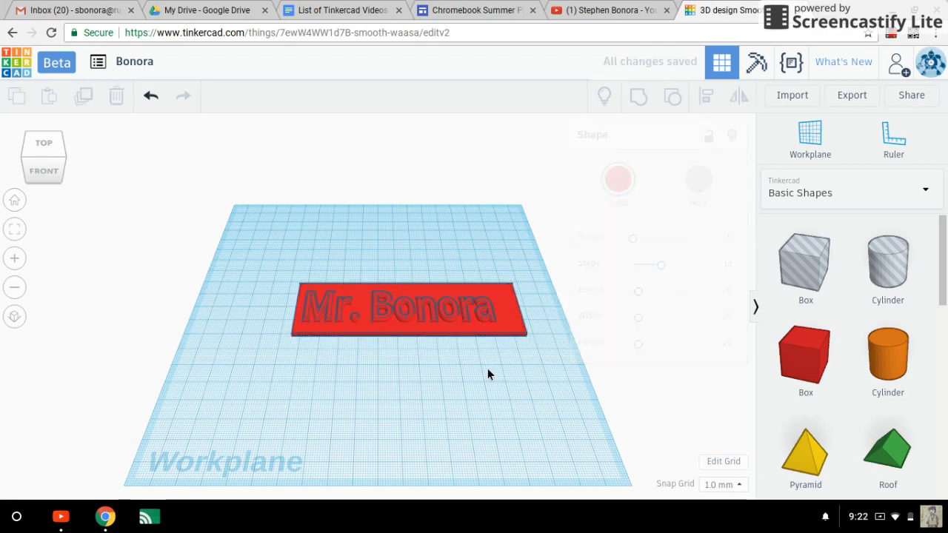
- Check the heights of the name text and the box, and inspect the raised lettering from the front and from above
left_click(374, 310)
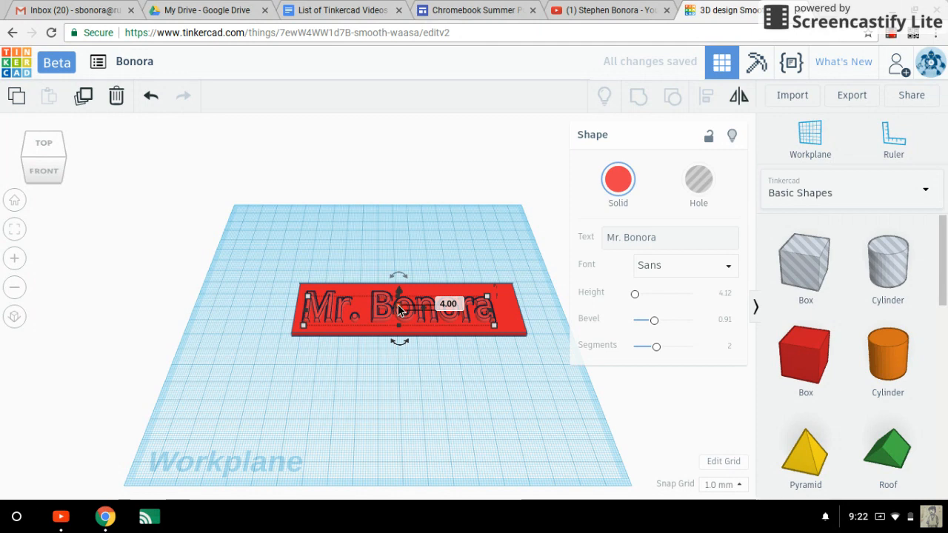
scroll(490, 318, "down", 4)
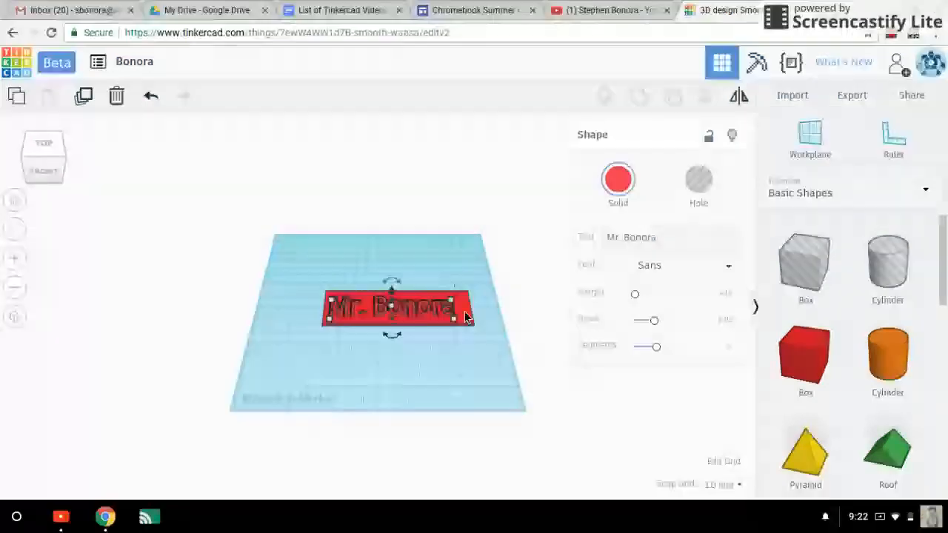
left_click(463, 312)
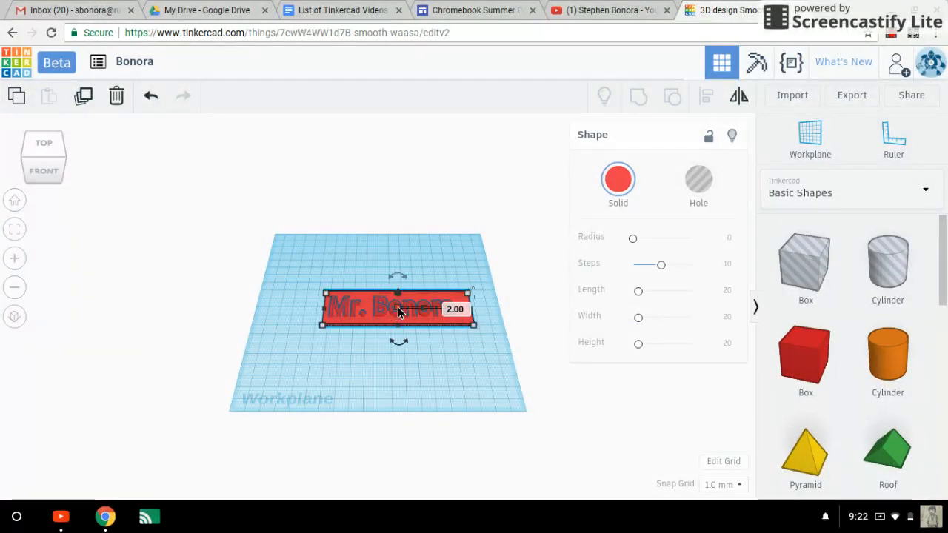
left_click(397, 386)
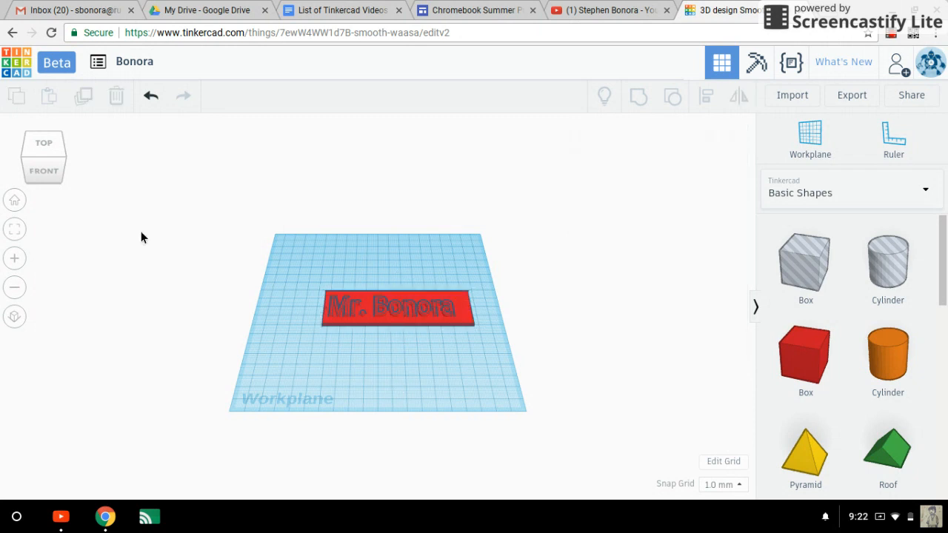
mouse_move(54, 168)
left_mouse_down()
mouse_move(48, 160)
mouse_move(54, 167)
left_mouse_up()
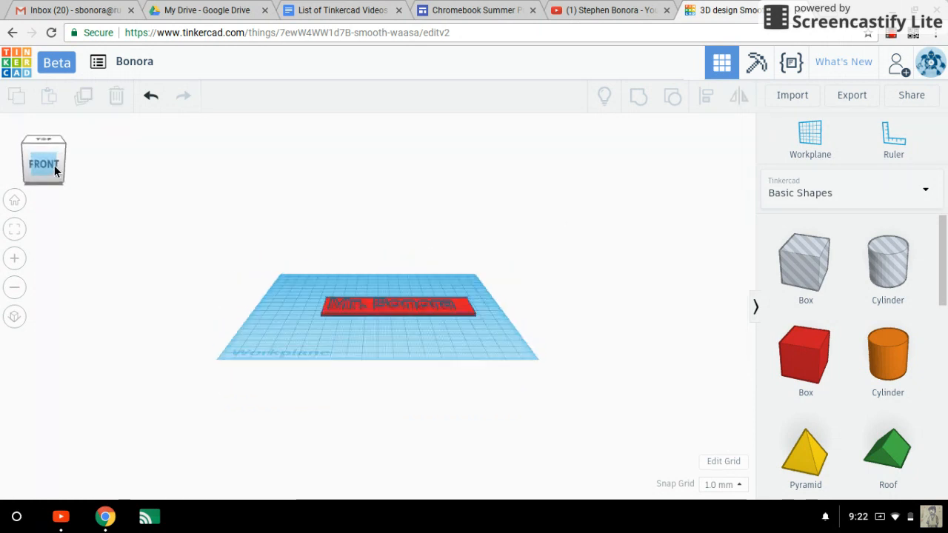
scroll(273, 229, "up", 4)
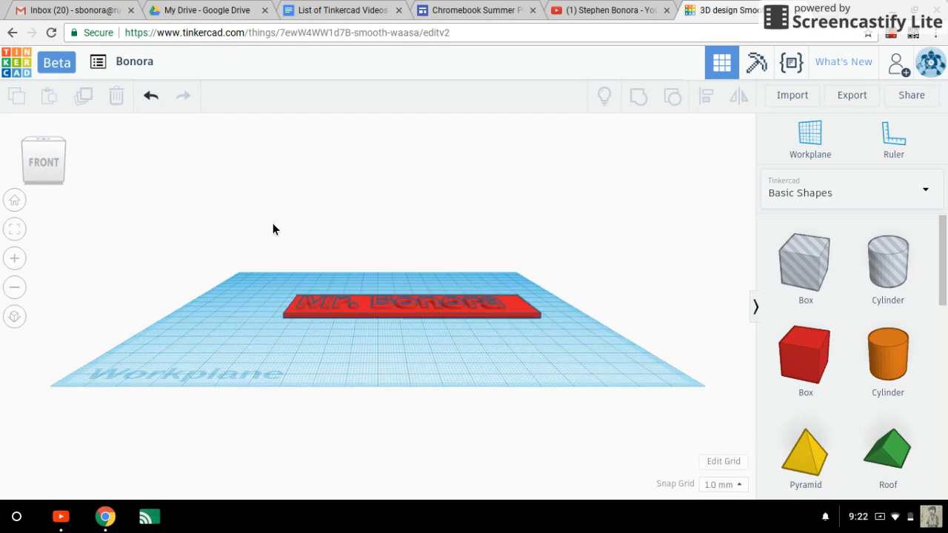
scroll(272, 229, "up", 5)
scroll(297, 314, "down", 1)
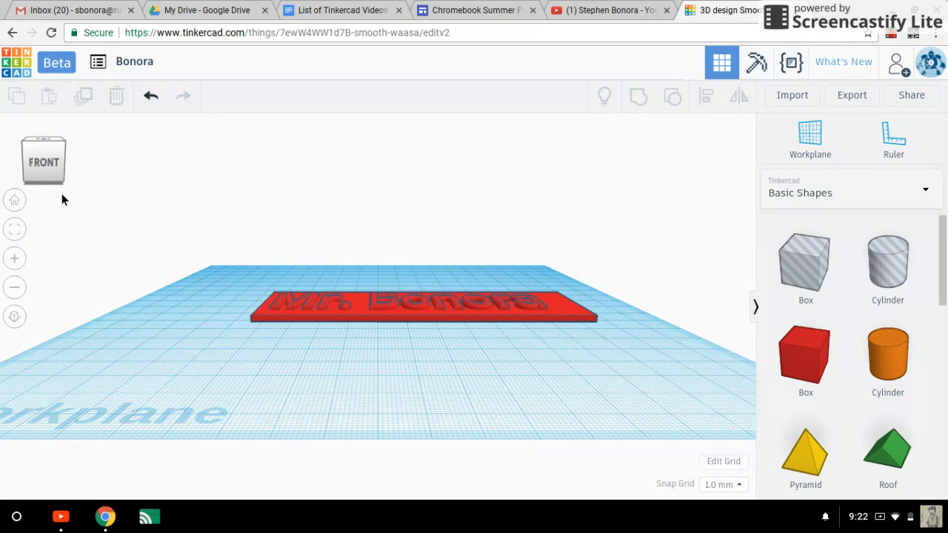
mouse_move(61, 193)
right_mouse_down()
mouse_move(45, 180)
mouse_move(44, 191)
right_mouse_up()
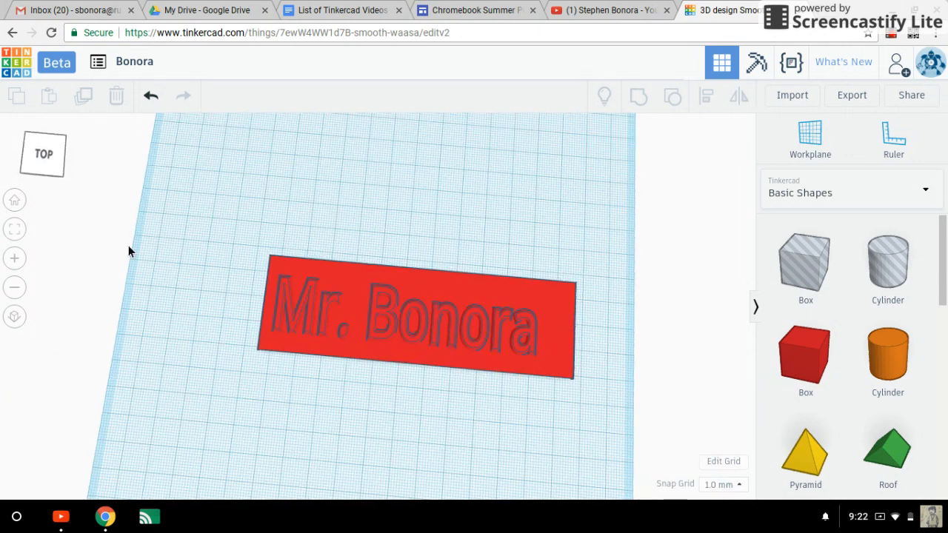
- Align the name text with the box, centred across the box's width and flush with its right end
left_click_drag(393, 378, 504, 259)
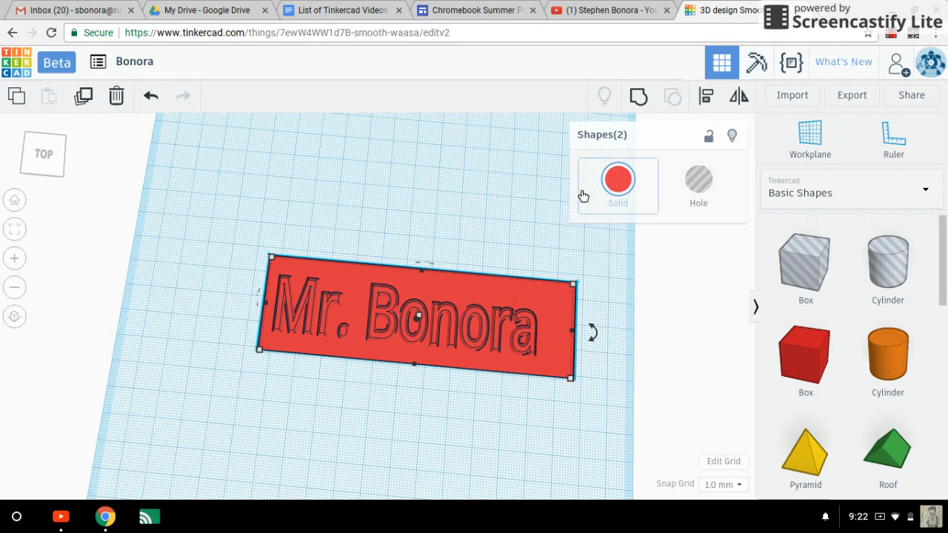
left_click(708, 96)
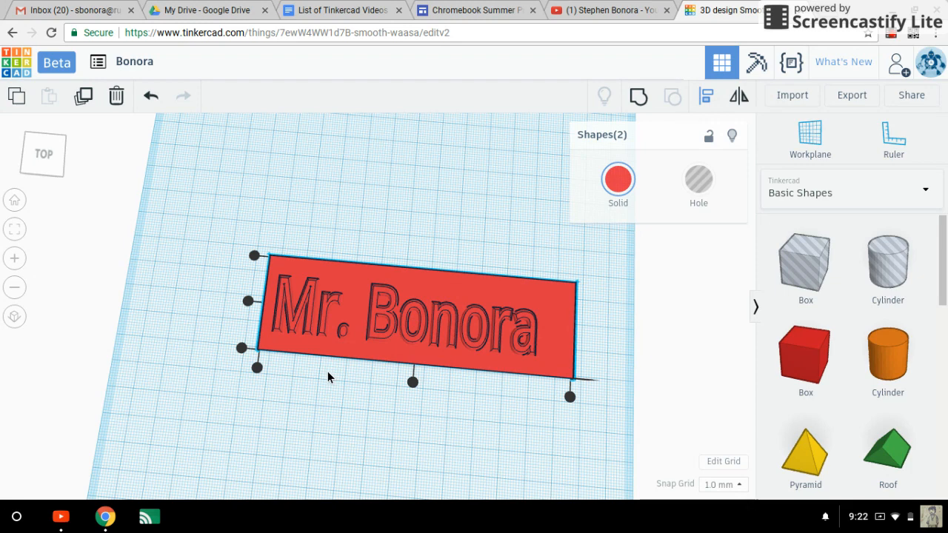
left_click(248, 302)
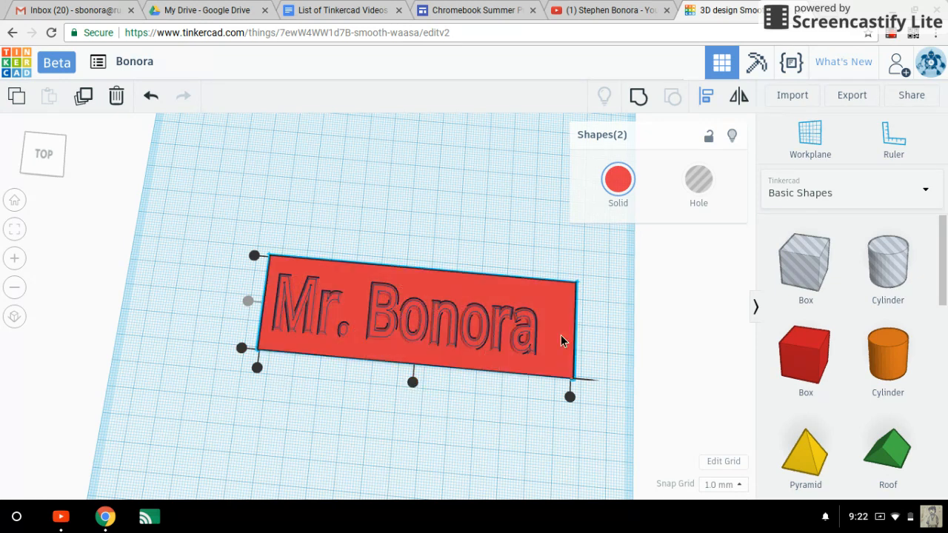
left_click(568, 397)
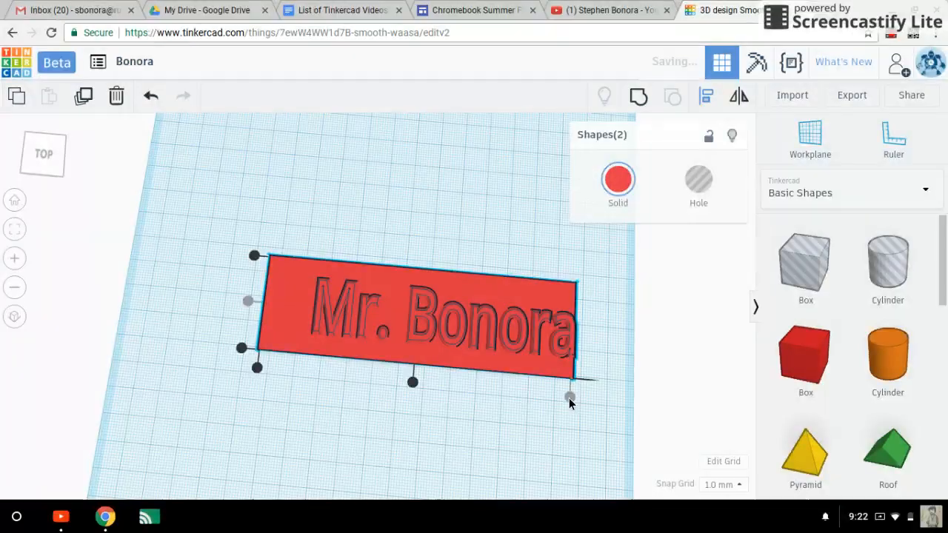
left_click(439, 443)
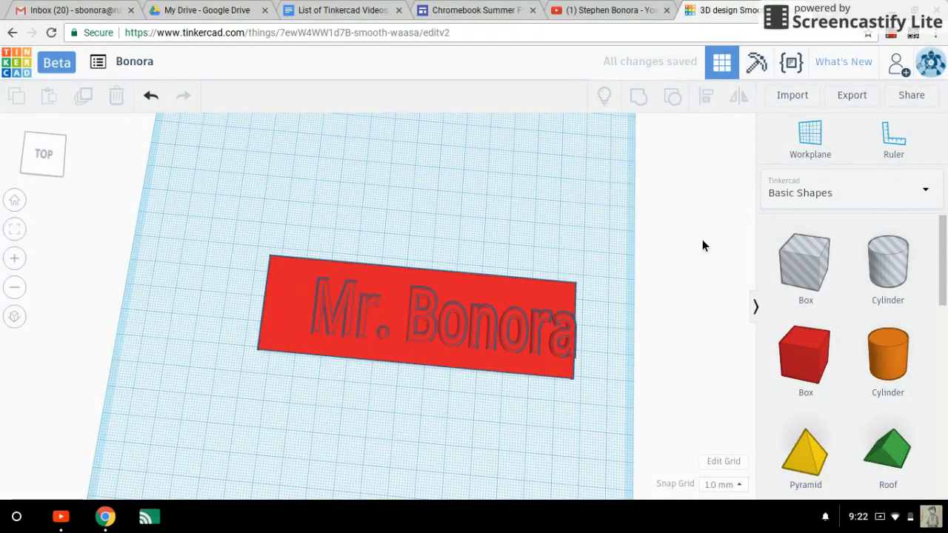
- Add a 5 mm by 5 mm cylinder hole and position it on the empty part of the box before the name text
left_click_drag(892, 280, 289, 305)
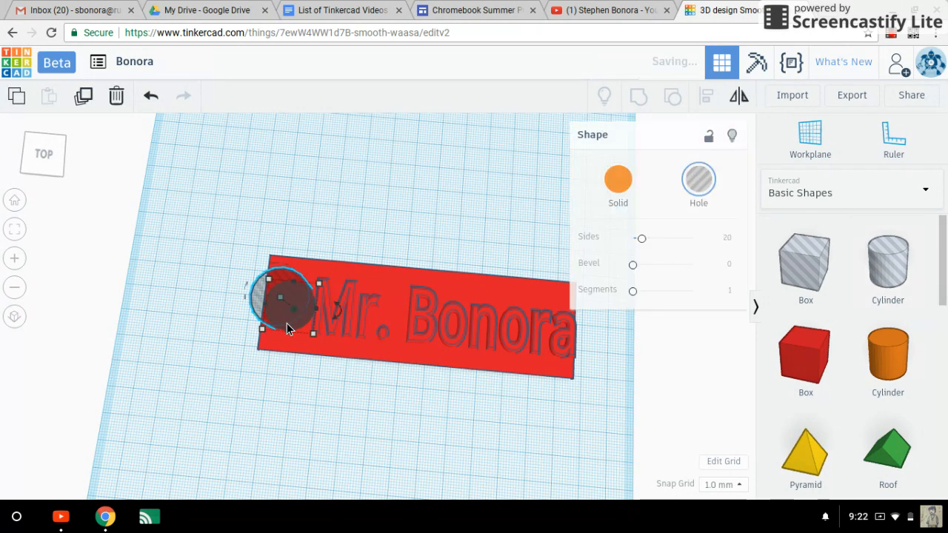
mouse_move(312, 332)
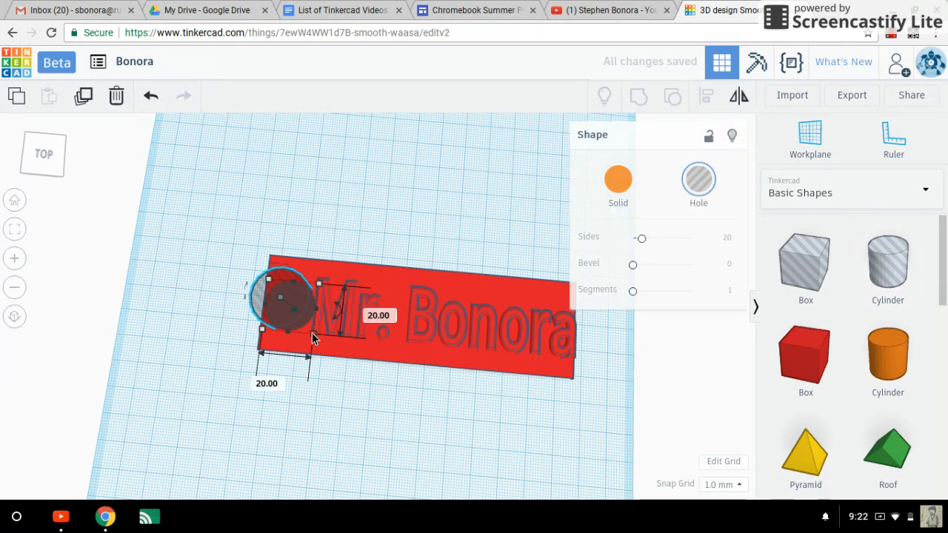
left_click(374, 312)
type("5")
key("Return")
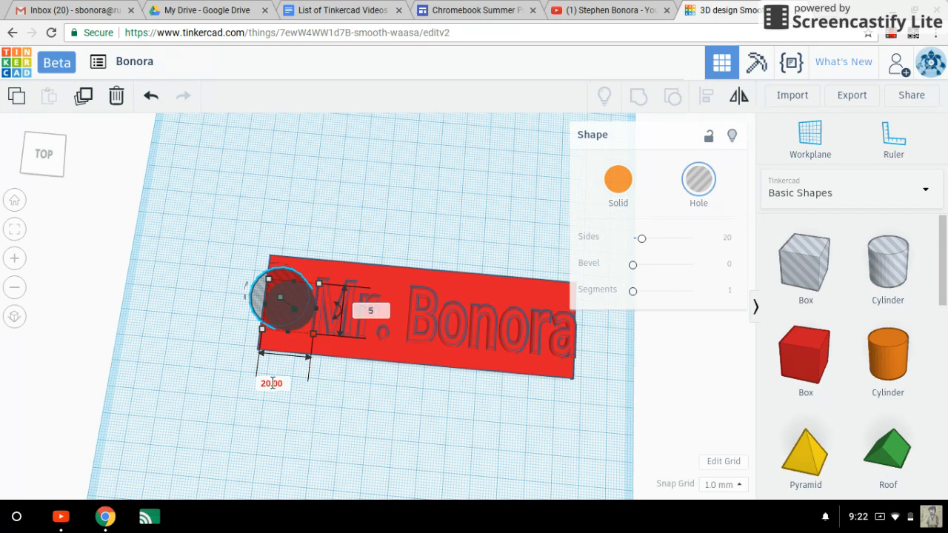
left_click(272, 350)
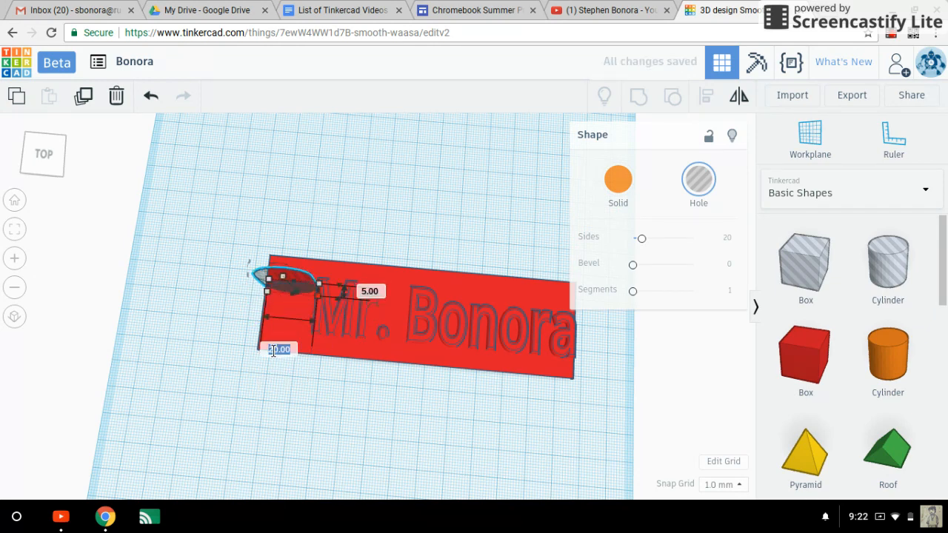
type("5")
key("Return")
left_click_drag(268, 282, 285, 302)
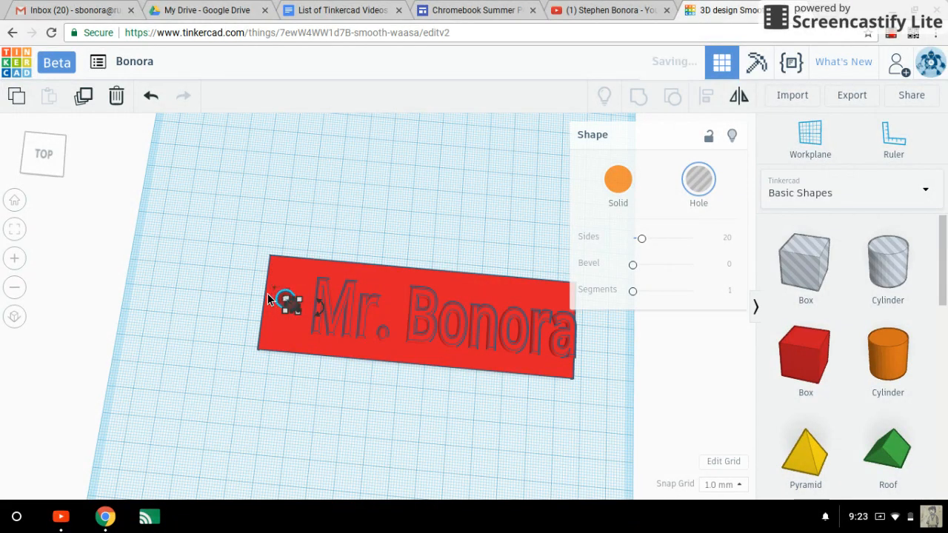
- Group the box, name text and cylinder hole to cut the hole through the tag, and check the tag's overall length and width
mouse_move(35, 160)
left_mouse_down()
mouse_move(46, 152)
mouse_move(36, 156)
left_mouse_up()
left_click_drag(613, 411, 250, 236)
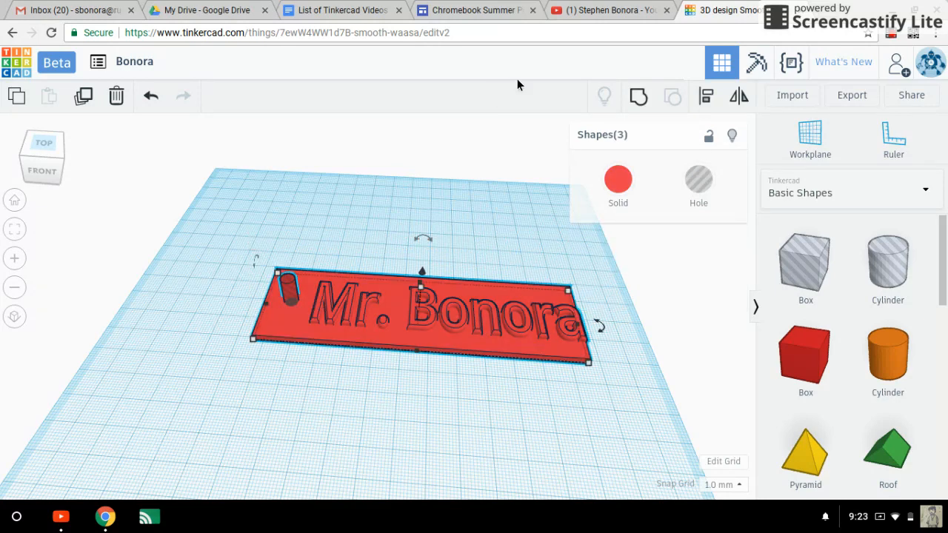
left_click(638, 99)
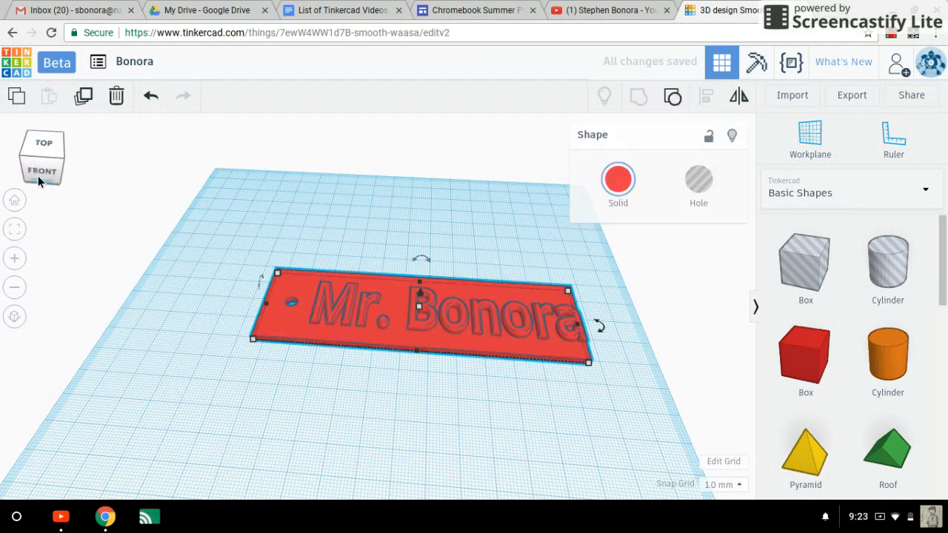
mouse_move(42, 174)
left_mouse_down()
mouse_move(37, 181)
mouse_move(51, 189)
left_mouse_up()
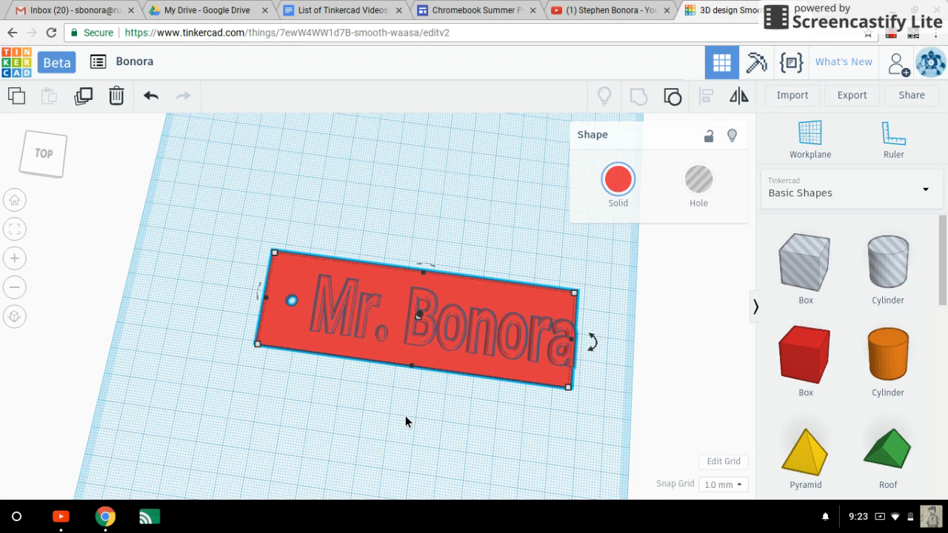
mouse_move(568, 387)
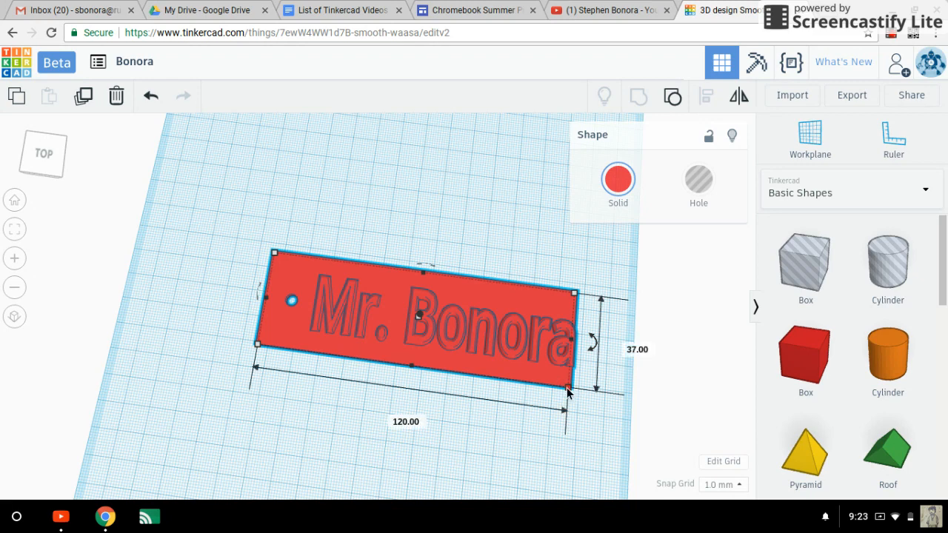